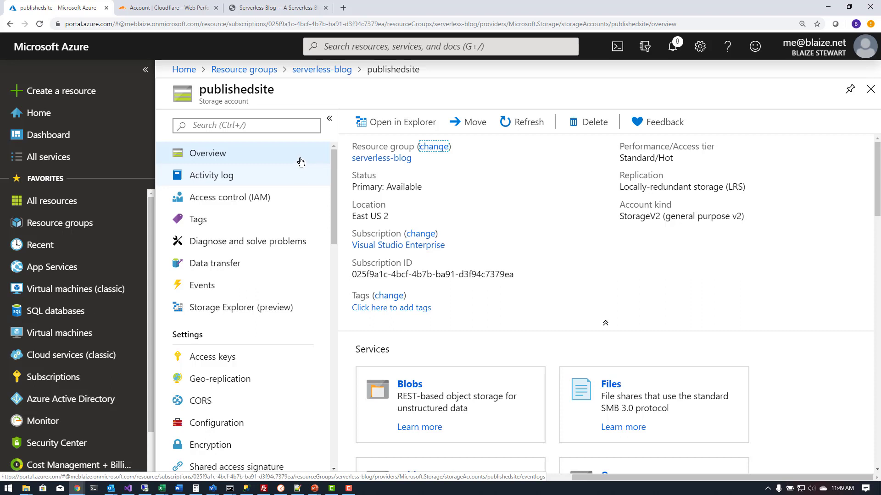
Step: Show the publishedsite Configuration page, with secure transfer required Disabled and LRS replication
drag(334, 180, 333, 234)
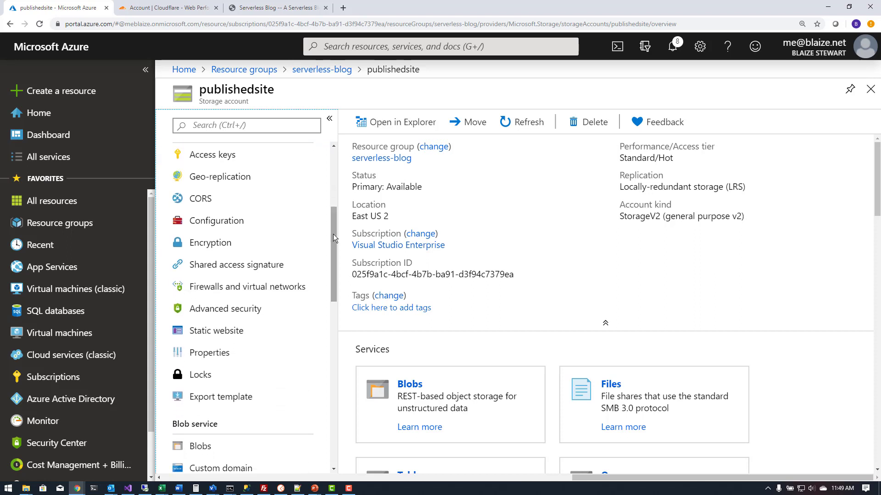
click(233, 222)
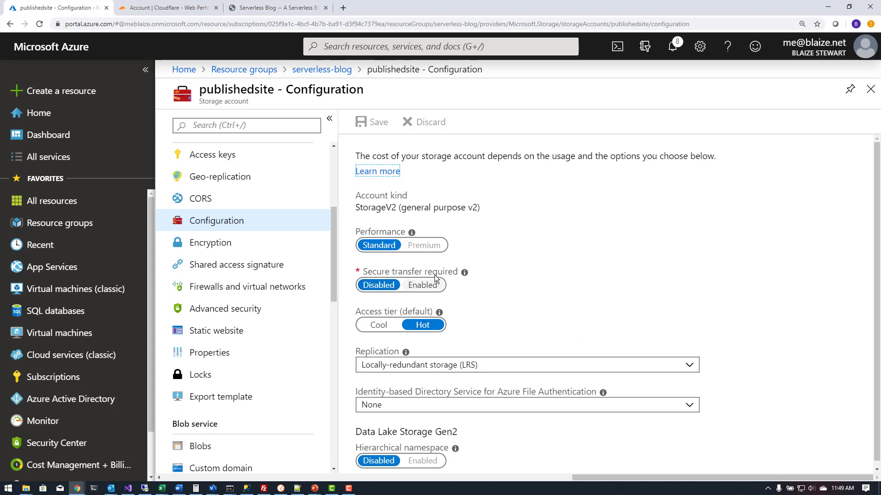
click(554, 258)
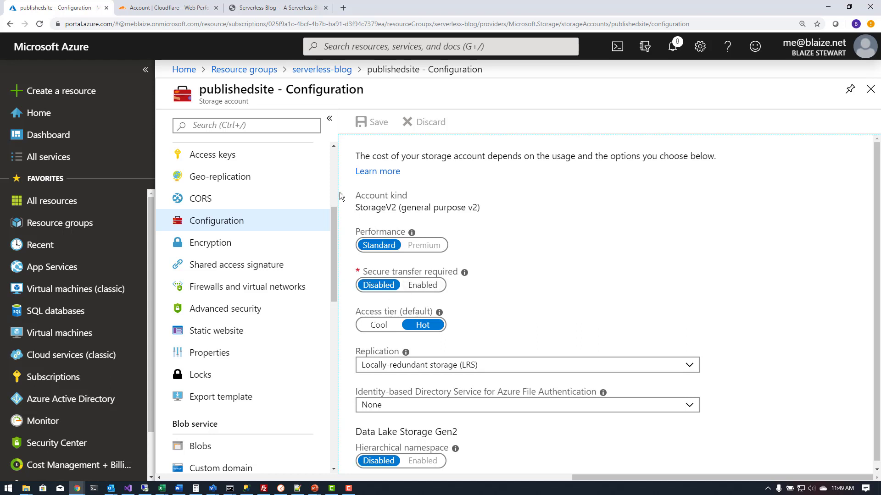
Step: In Cloudflare, go to the account home and open the blaize.xyz site dashboard
click(149, 8)
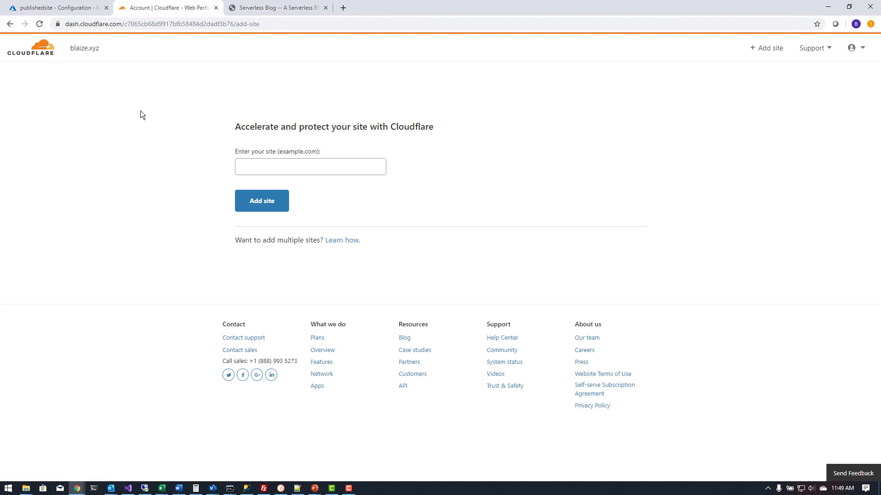
click(44, 50)
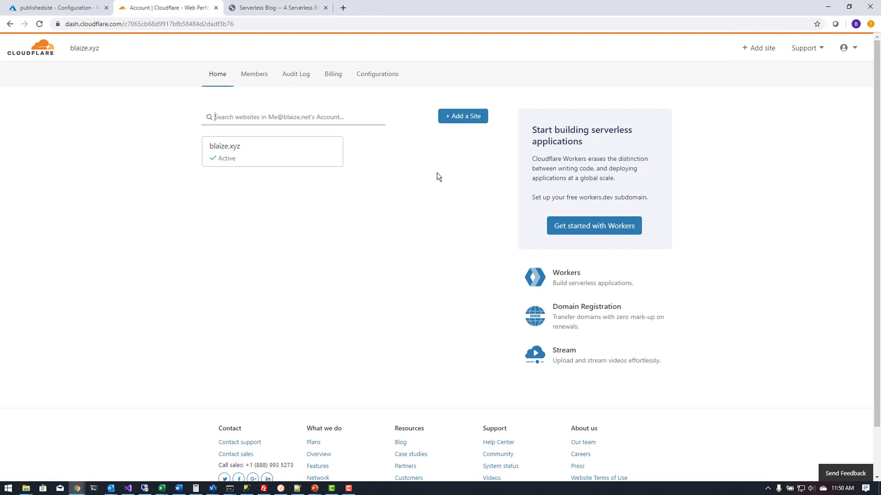
click(293, 162)
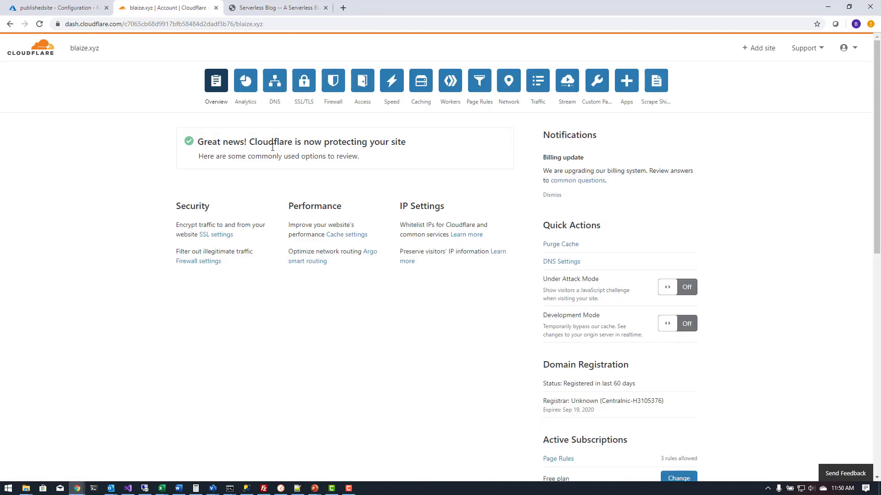
click(275, 93)
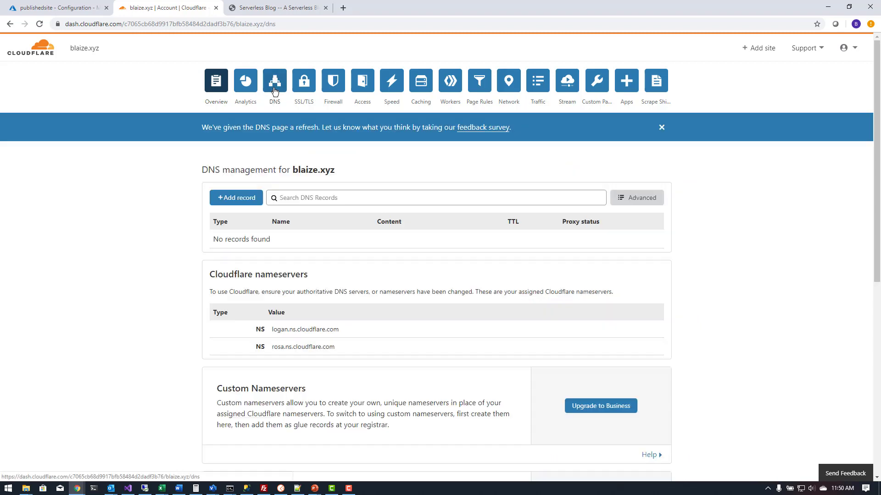
scroll(297, 298, down, 2)
scroll(298, 298, down, 2)
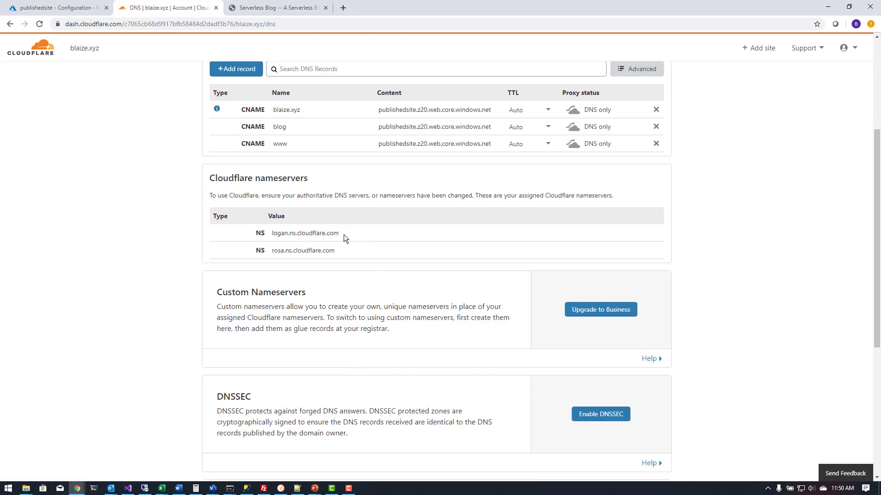
drag(343, 236, 272, 238)
drag(348, 251, 274, 251)
click(94, 245)
scroll(115, 246, up, 1)
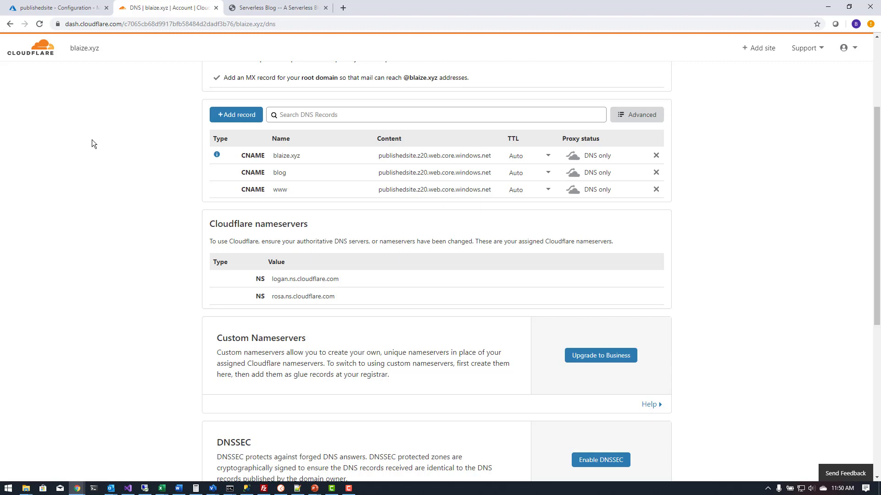
scroll(106, 271, up, 3)
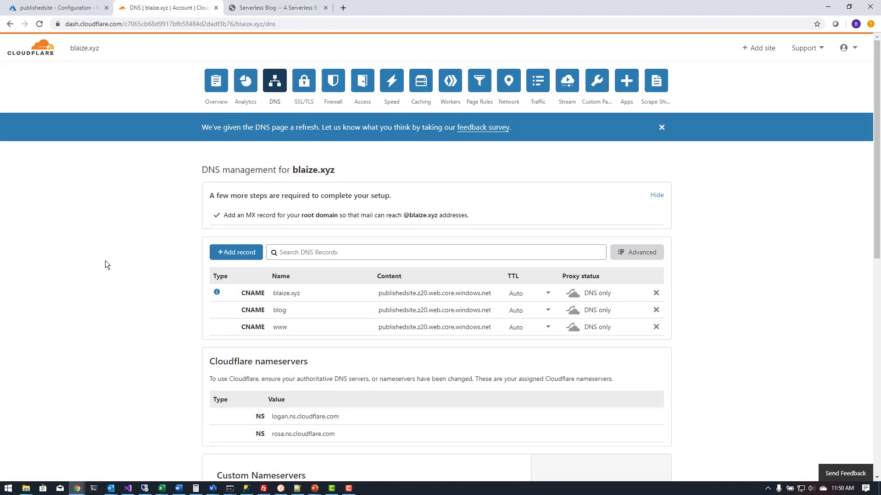
Step: Start a new blaize.xyz DNS record, leaving the form blank with type A and Proxied defaults
click(304, 292)
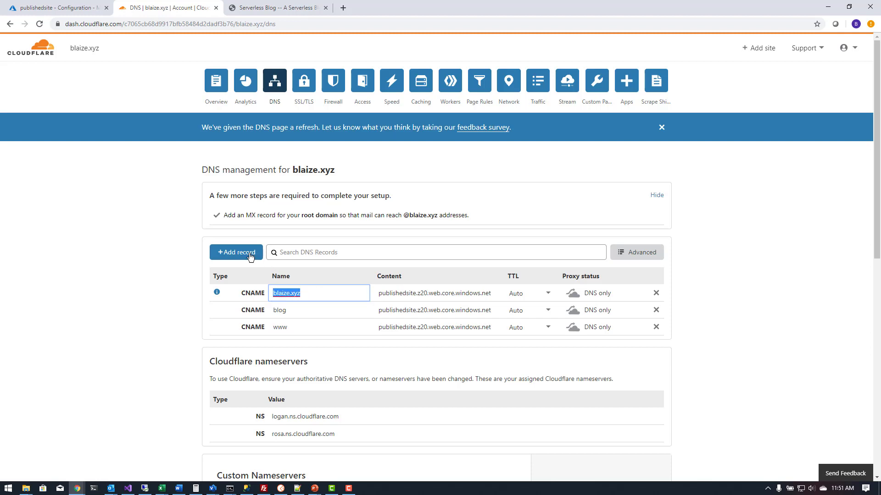
click(248, 254)
click(293, 314)
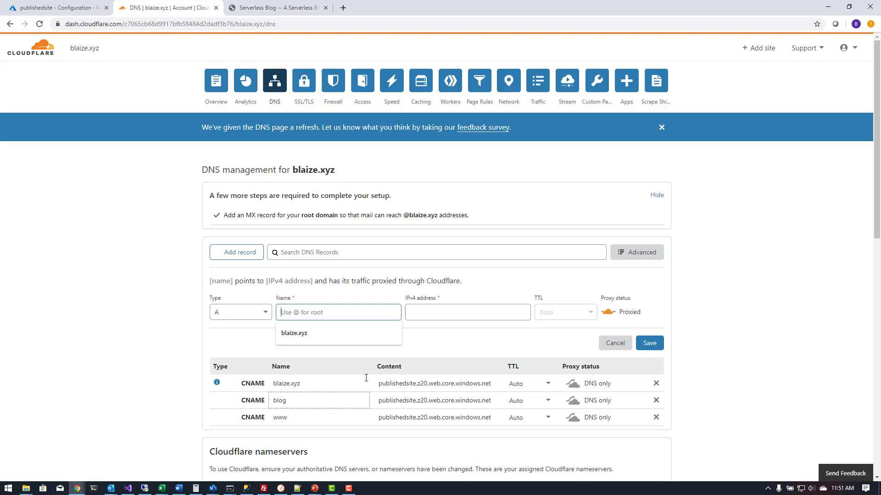
click(435, 351)
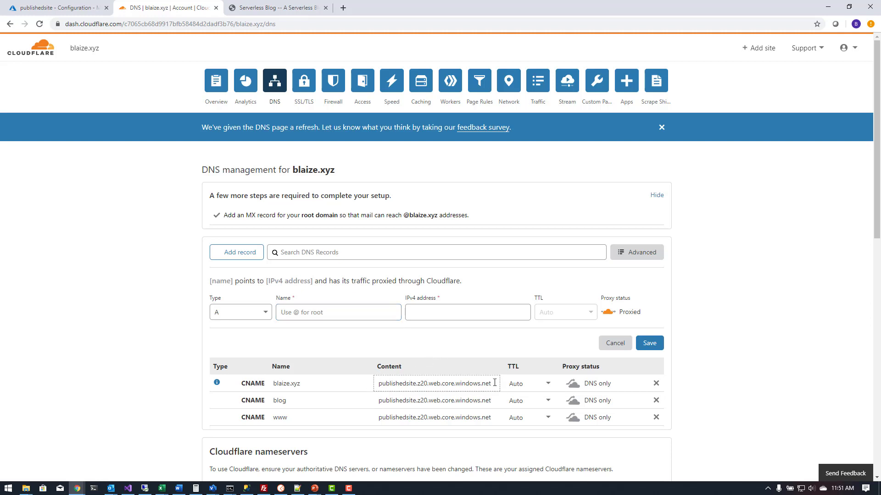
click(45, 11)
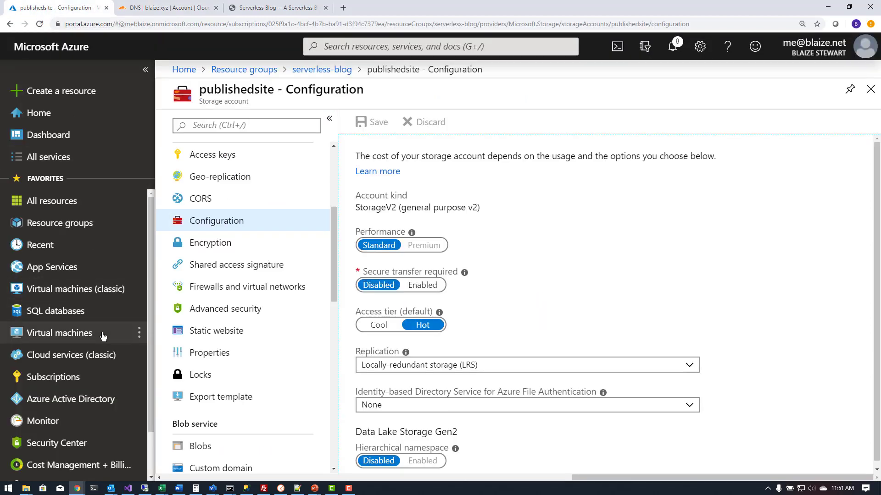
scroll(191, 325, down, 2)
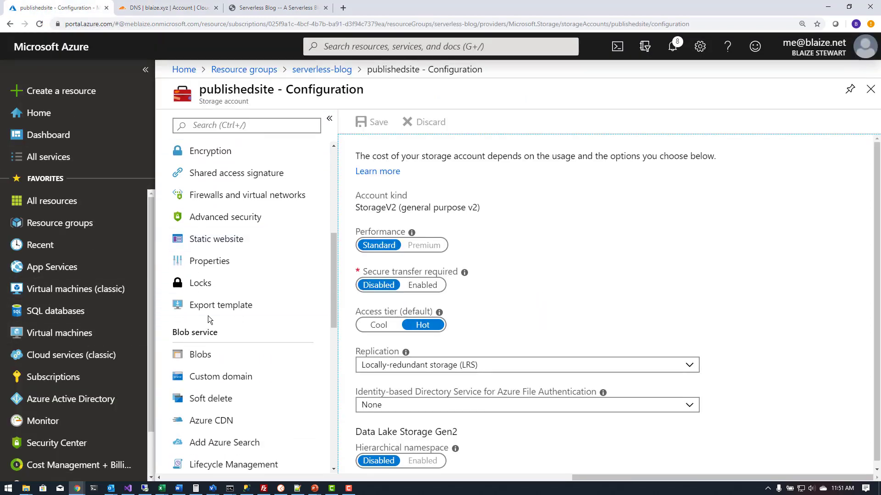
click(281, 238)
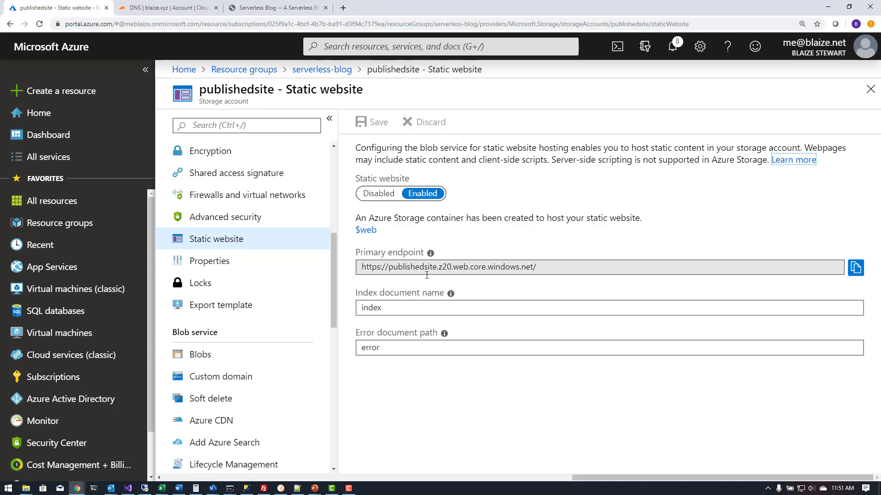
click(167, 7)
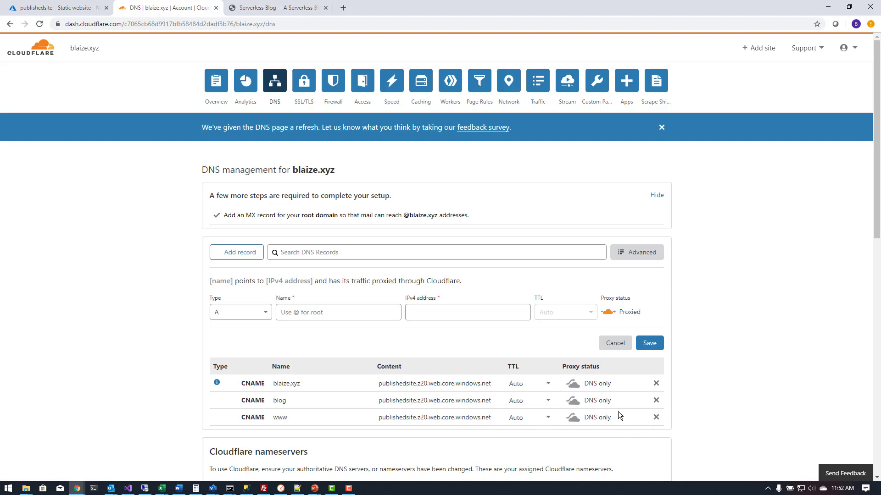
click(572, 384)
click(572, 401)
click(572, 418)
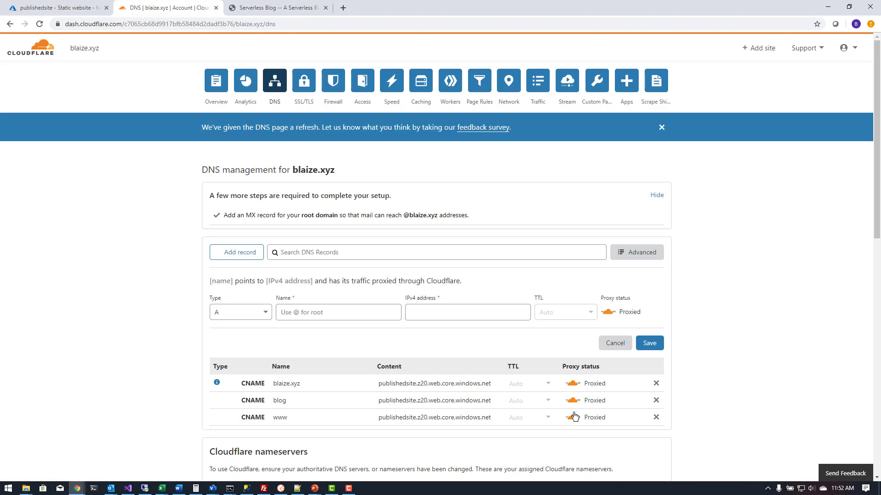
click(610, 313)
click(611, 316)
click(611, 316)
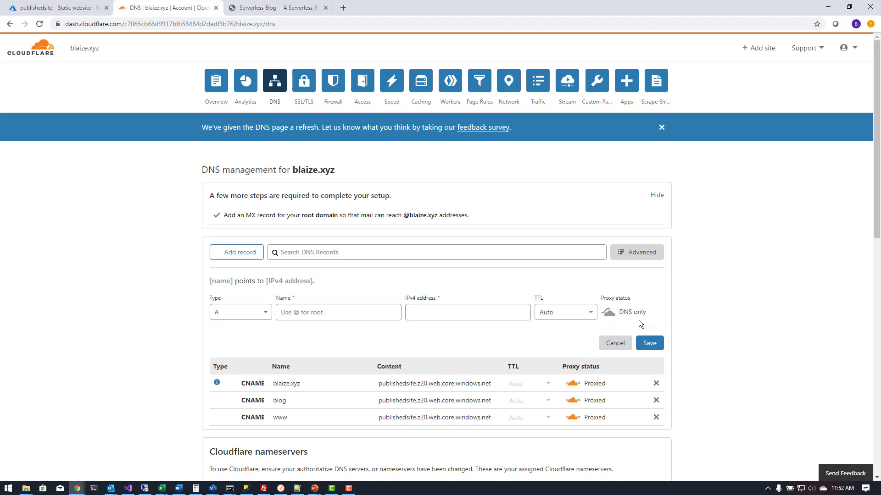
click(573, 383)
click(572, 401)
click(571, 417)
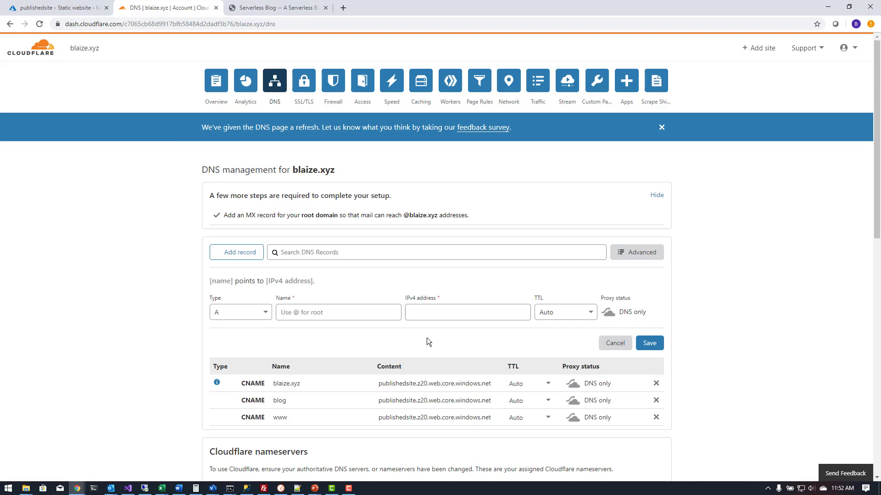
Step: Open the publishedsite Custom domain page under Blob service in Azure
click(59, 7)
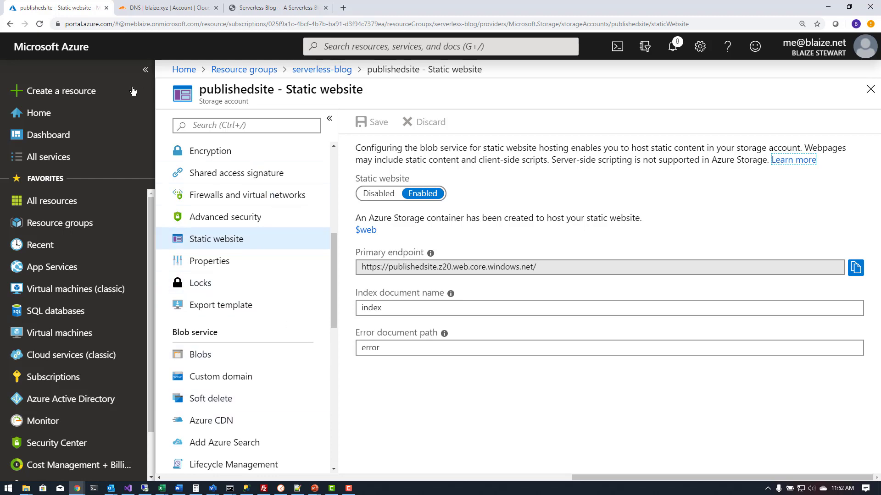
scroll(286, 315, down, 2)
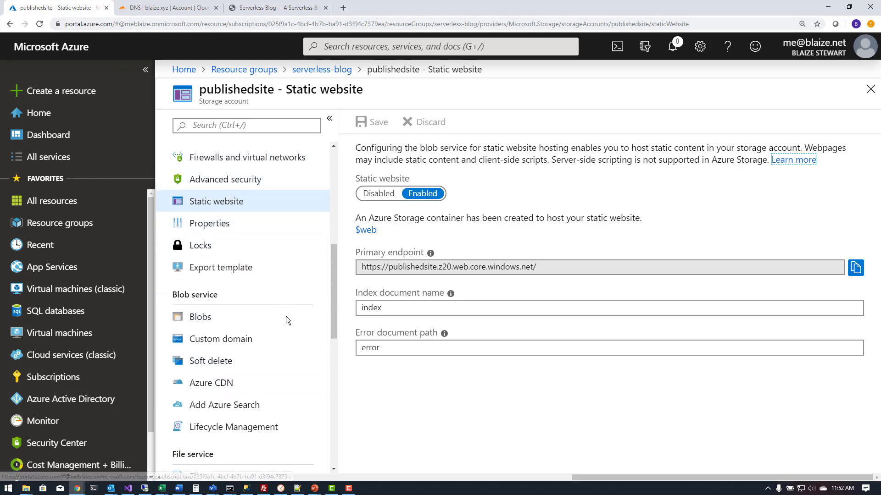
click(292, 289)
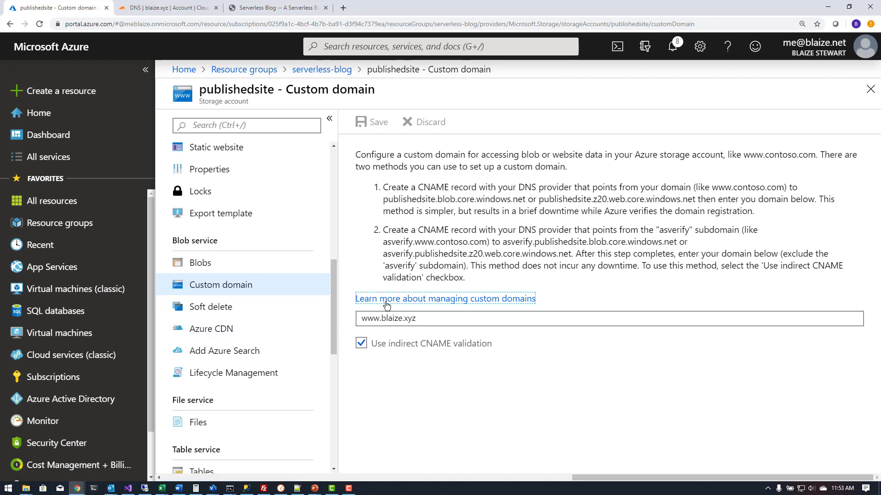
drag(451, 320, 360, 319)
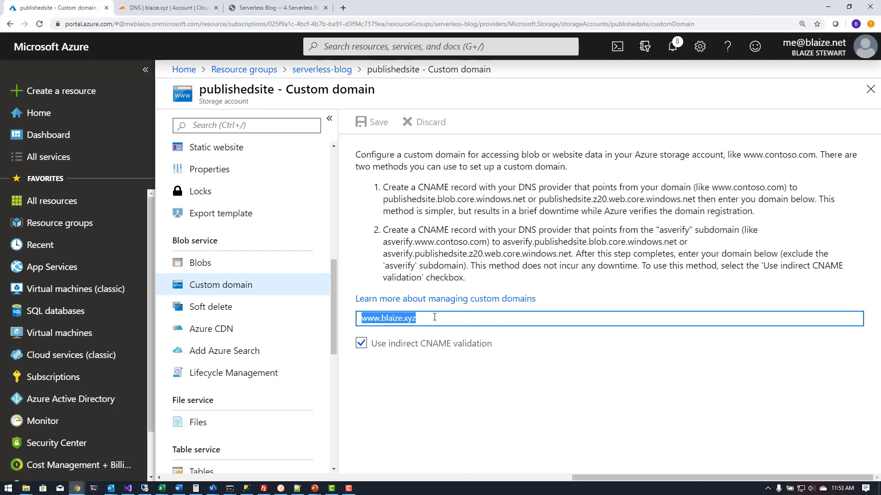
click(434, 317)
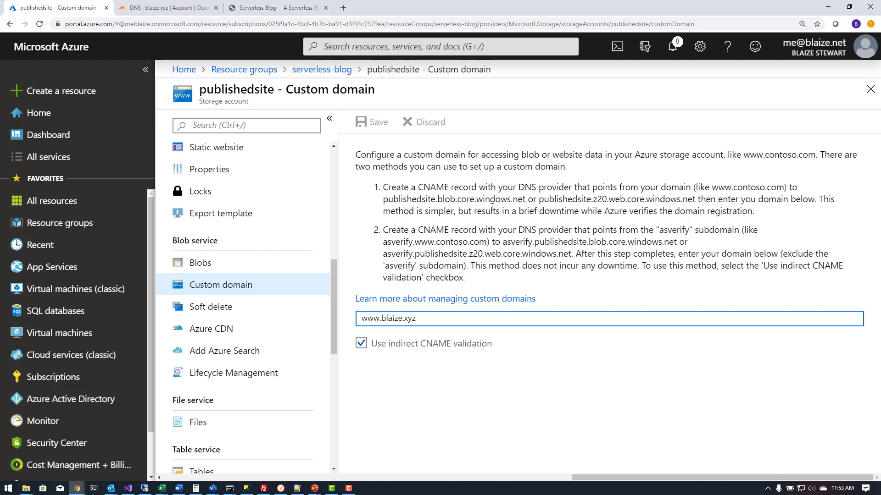
drag(383, 200, 698, 202)
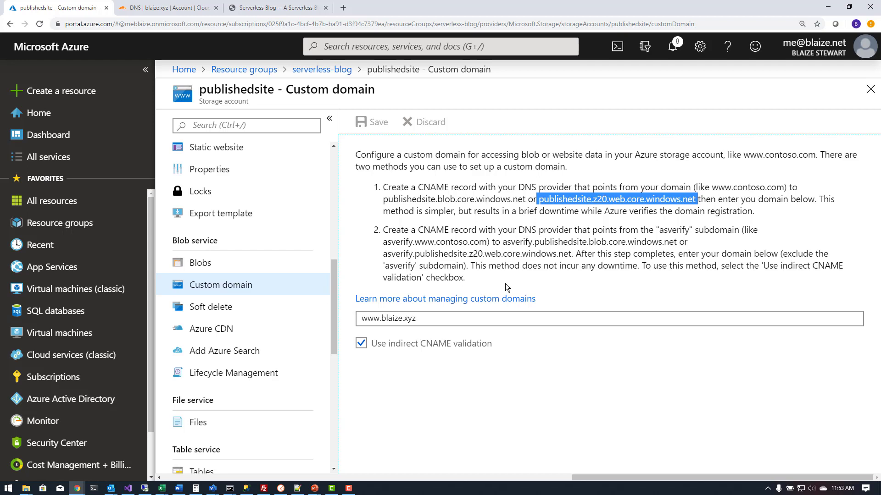
drag(383, 230, 473, 280)
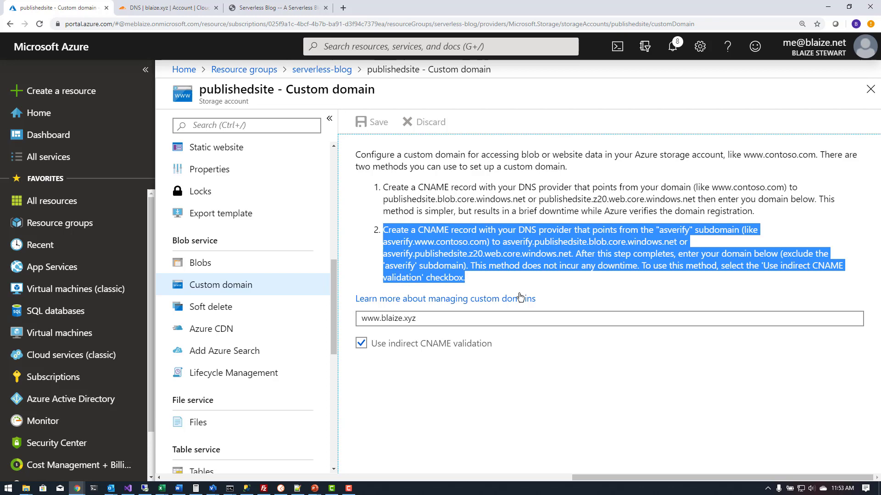
Step: Close the custom-domain guide, re-check the web endpoint address, and scroll the menu to Settings
click(520, 298)
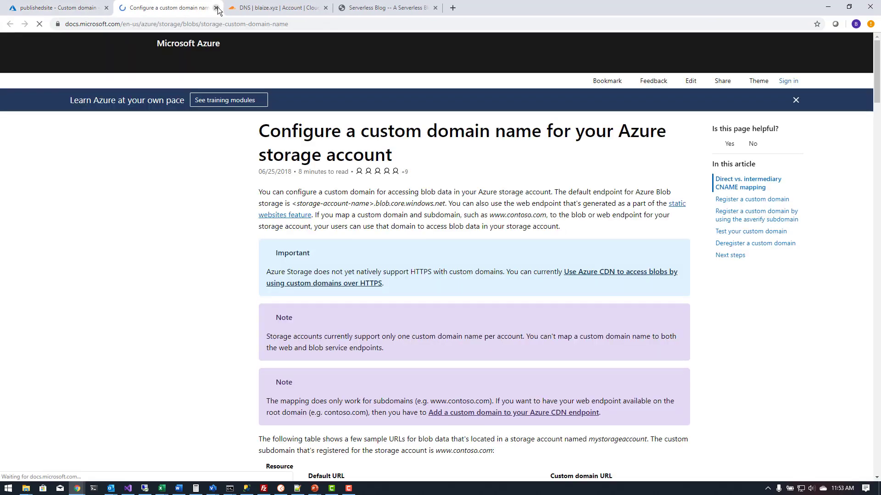
click(216, 7)
click(416, 253)
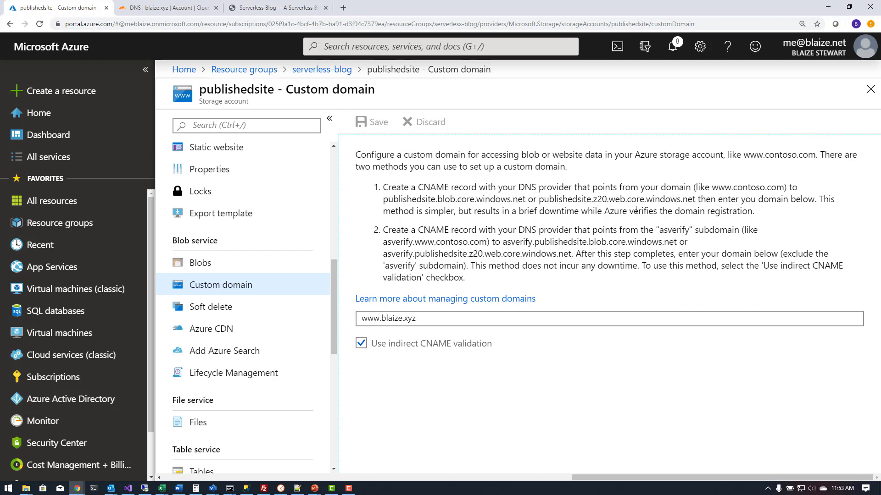
drag(538, 201, 697, 200)
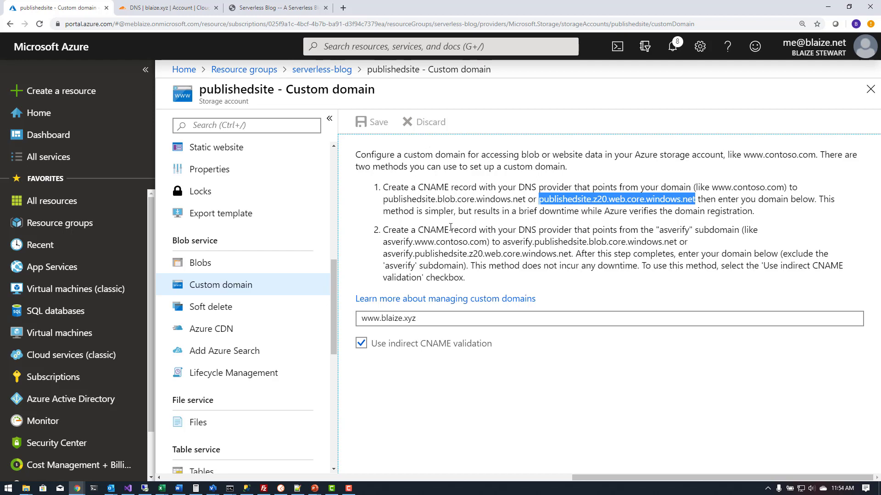
click(505, 227)
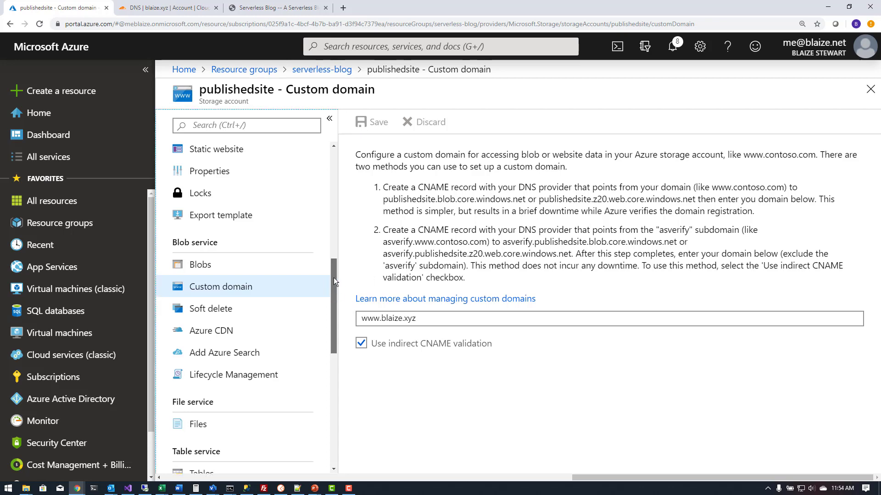
drag(333, 277, 329, 229)
Step: Set Secure transfer required to Enabled on publishedsite's Configuration page and save
click(234, 256)
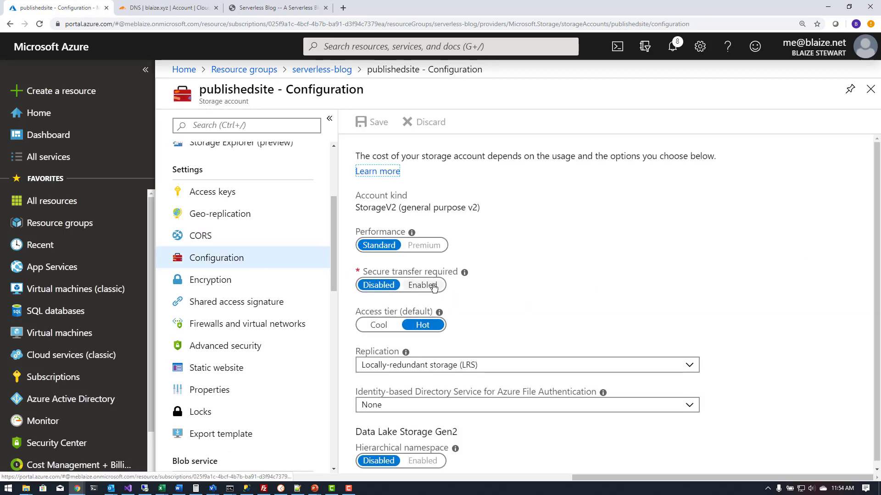
click(427, 286)
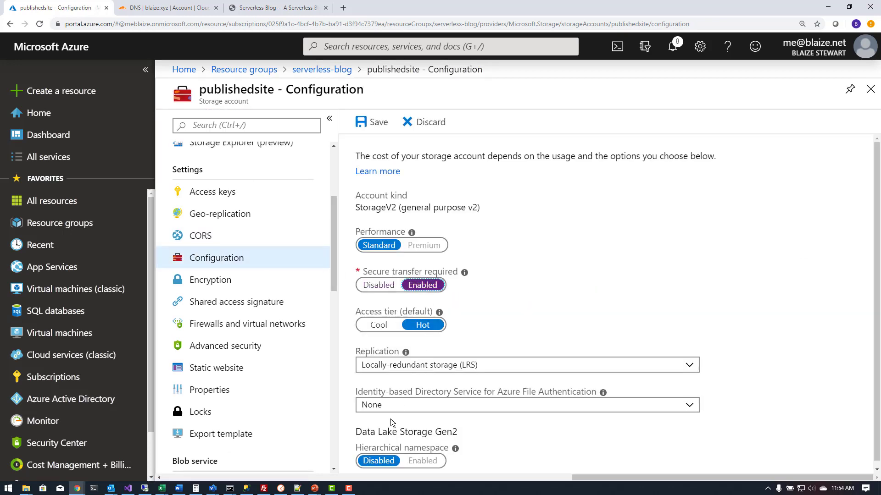
click(367, 131)
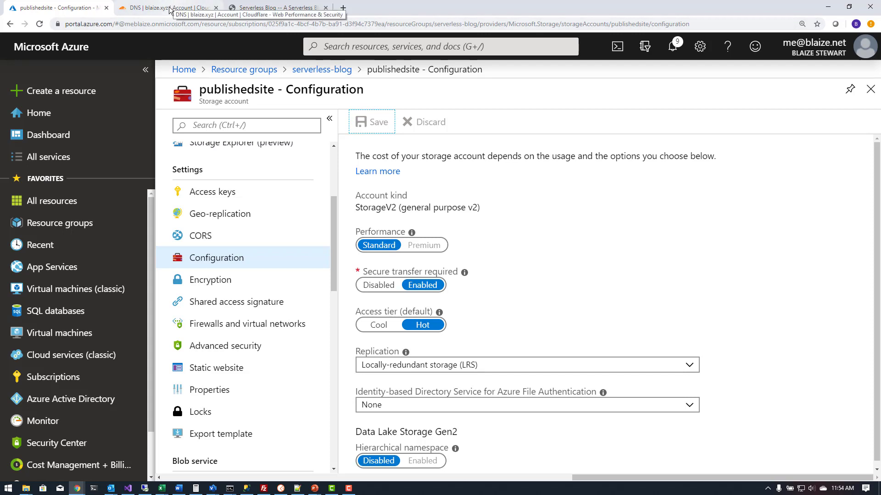
Step: Set the blaize.xyz, blog and www CNAME records to Proxied in Cloudflare DNS
click(170, 10)
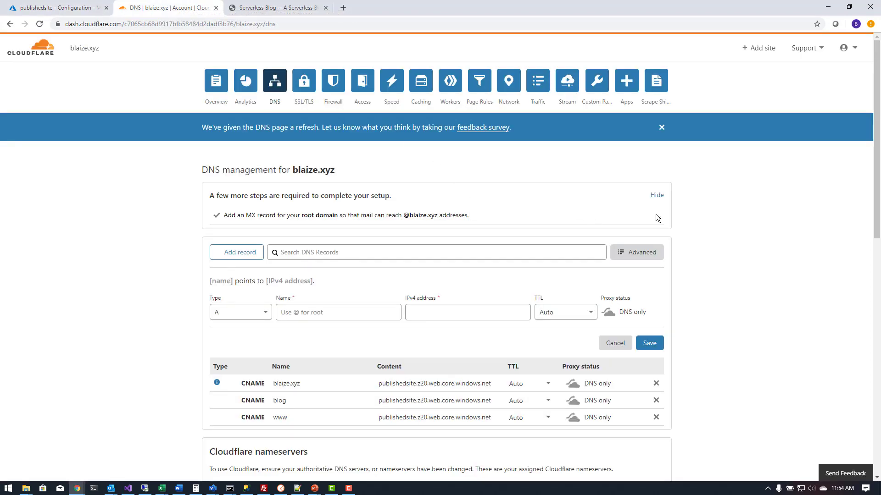
scroll(748, 212, down, 1)
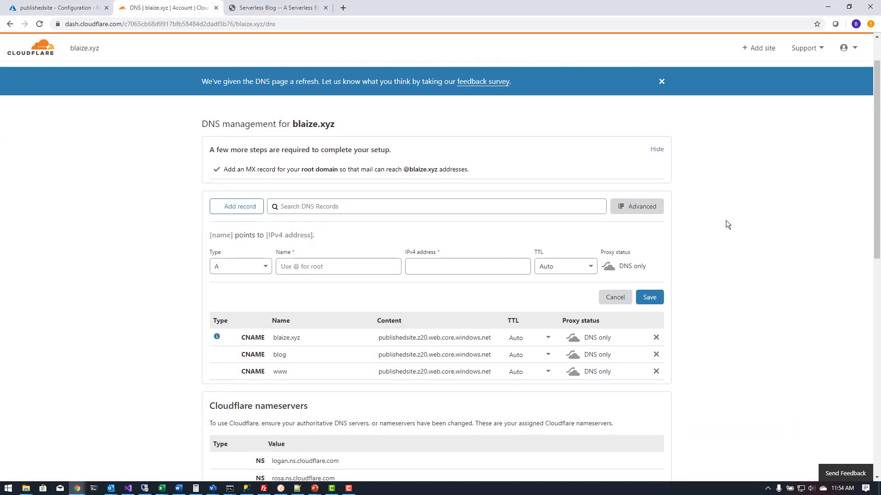
click(574, 339)
click(574, 355)
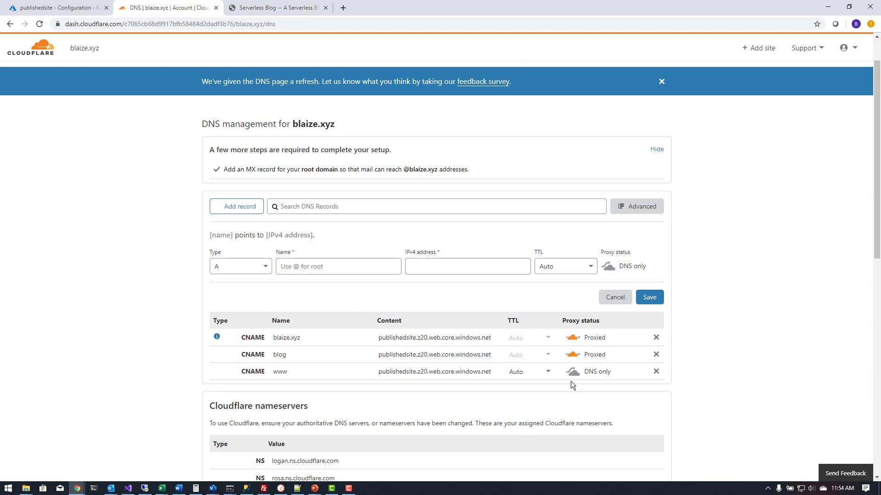
click(573, 373)
scroll(809, 317, up, 1)
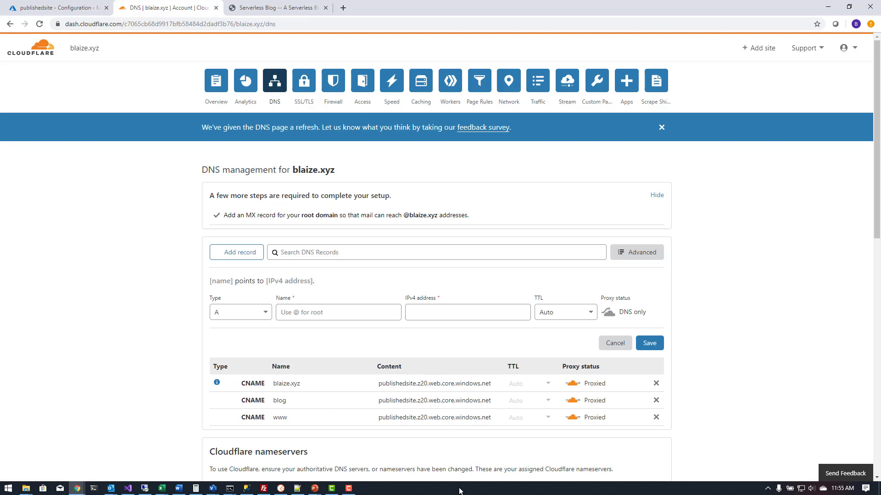
Step: On blaize.xyz's SSL/TLS page, switch the SSL mode to Off, then to Full
click(303, 87)
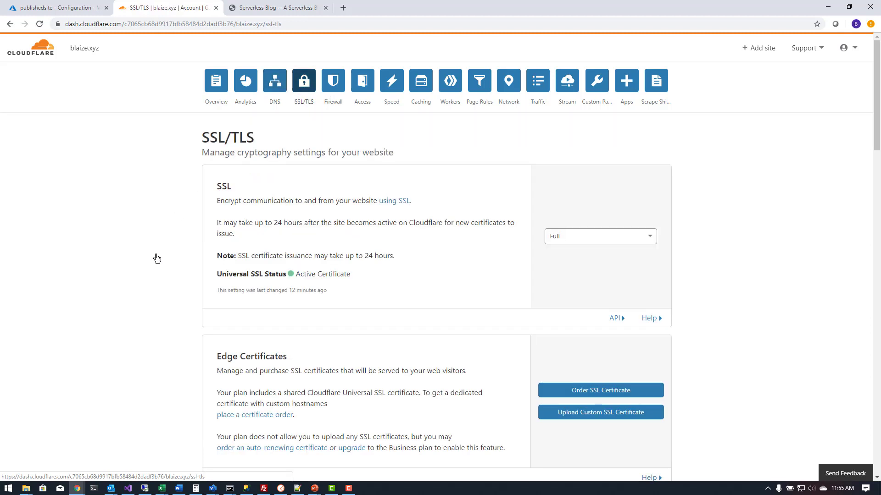
click(607, 242)
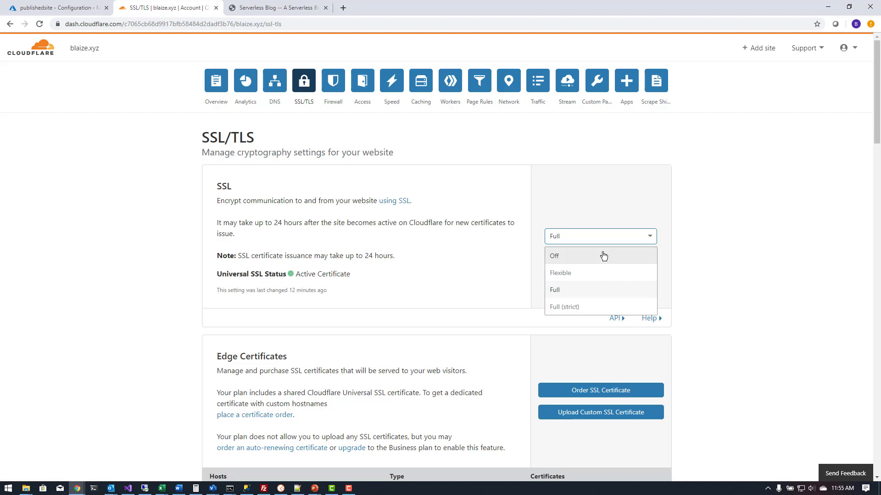
click(603, 256)
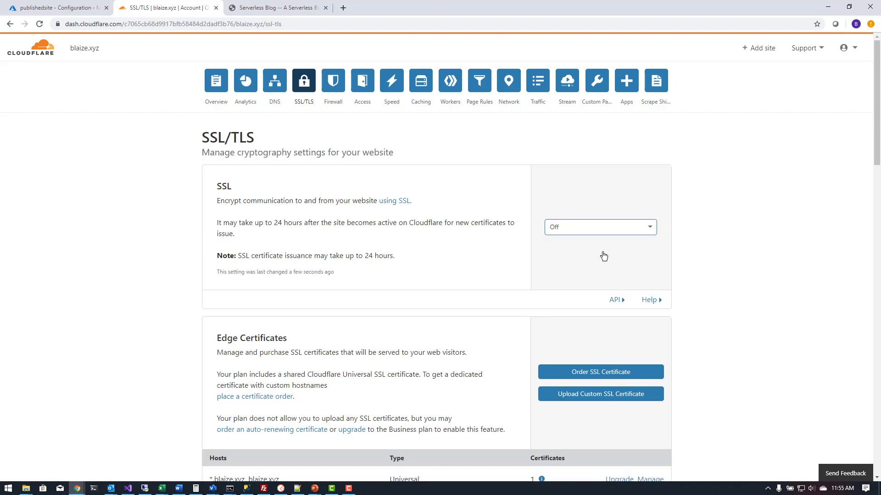
click(588, 231)
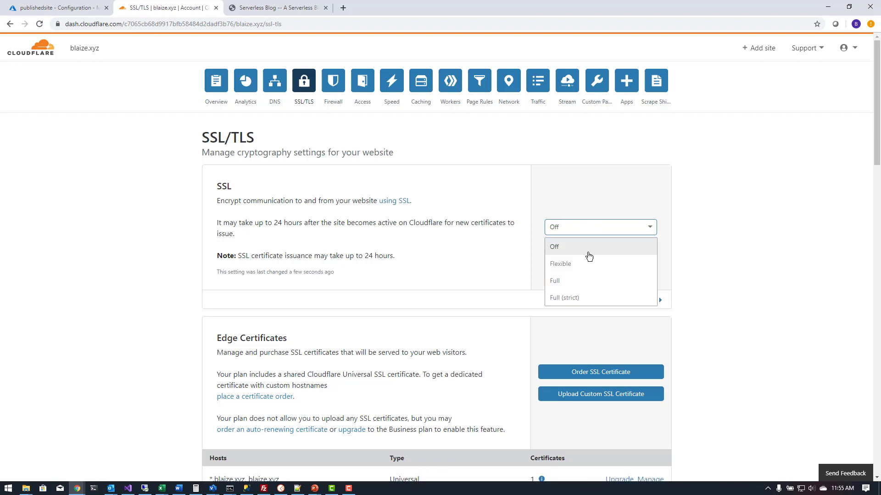
click(586, 282)
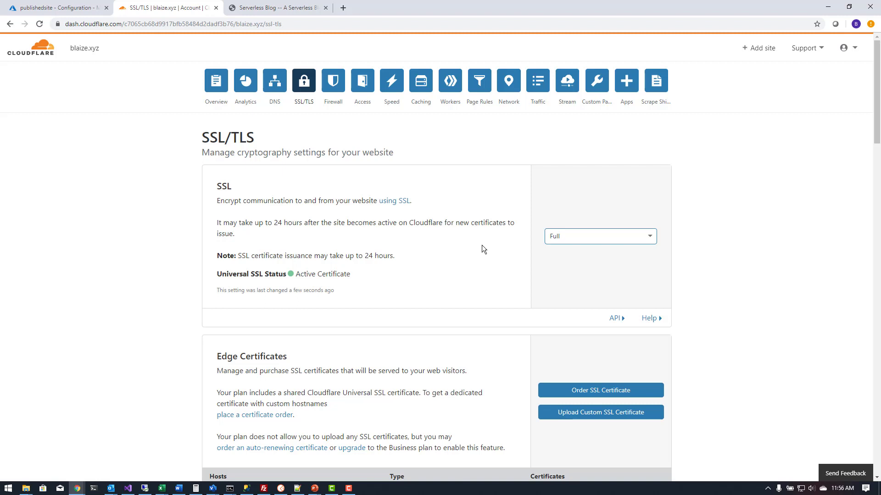
scroll(482, 249, down, 3)
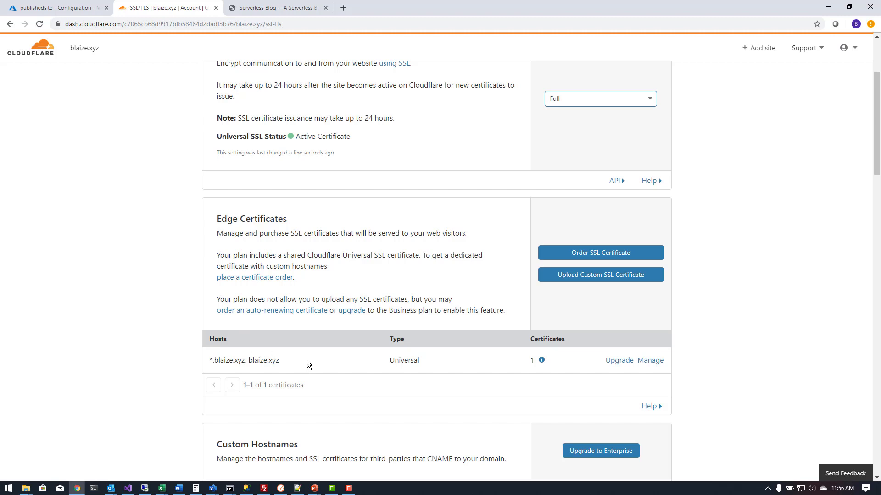
drag(291, 361, 209, 360)
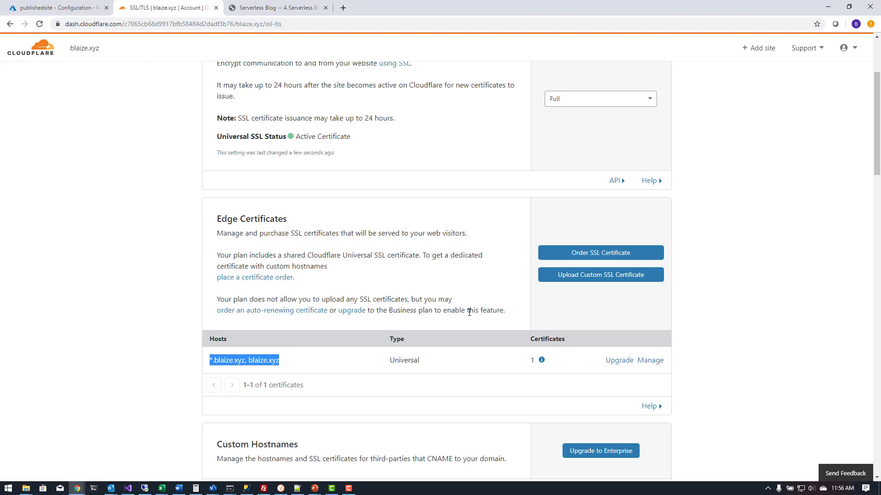
scroll(507, 275, up, 1)
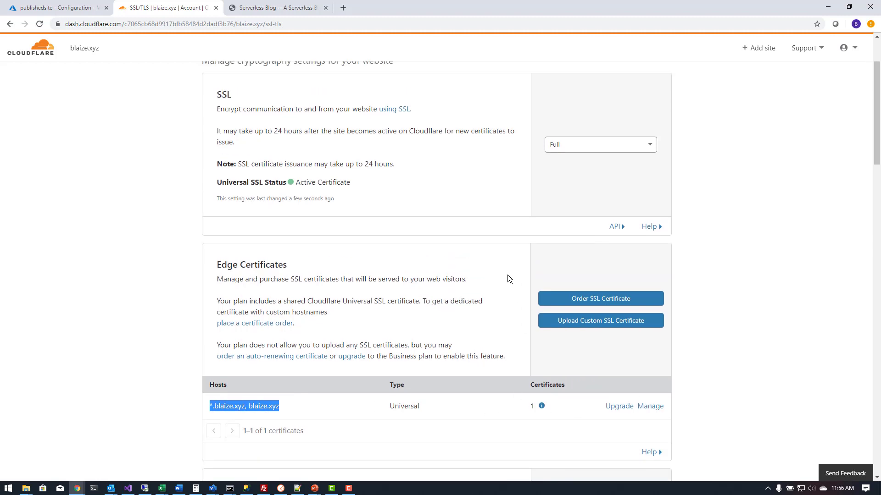
scroll(471, 263, up, 1)
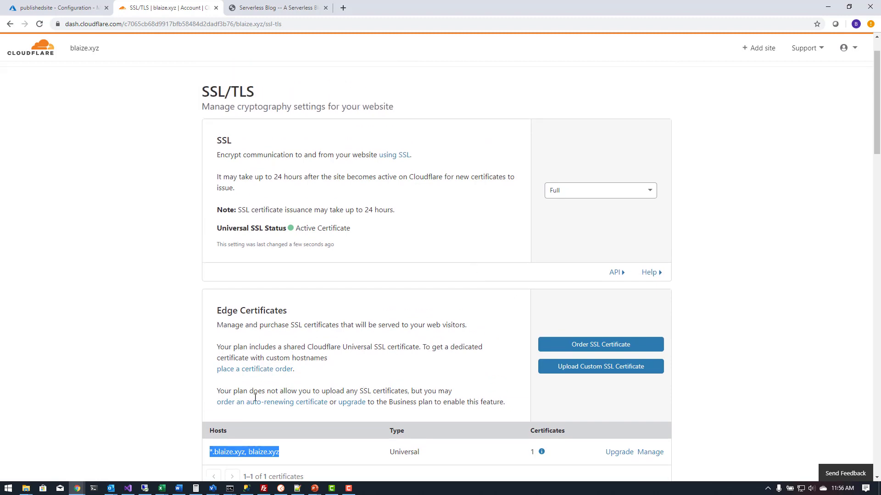
click(199, 442)
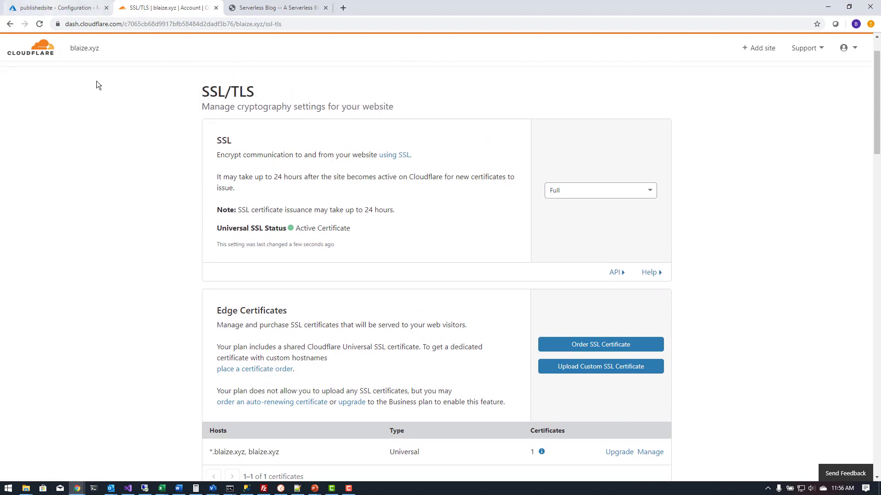
scroll(210, 218, up, 1)
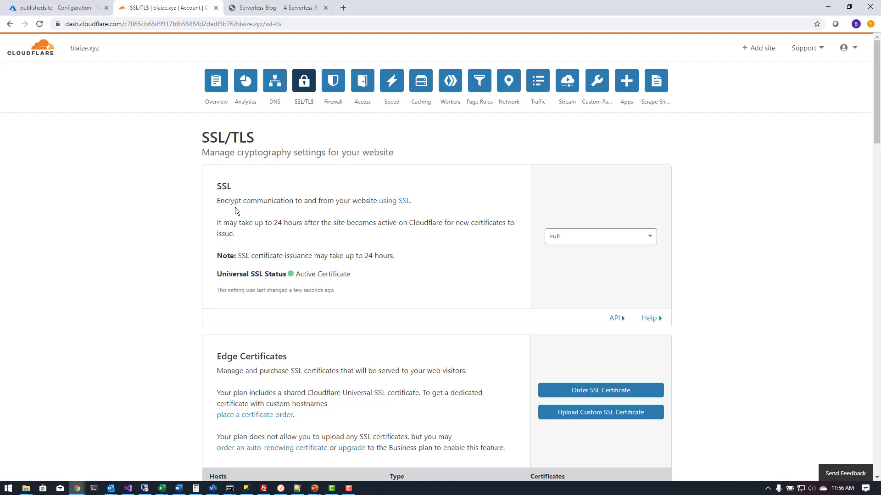
scroll(248, 193, down, 2)
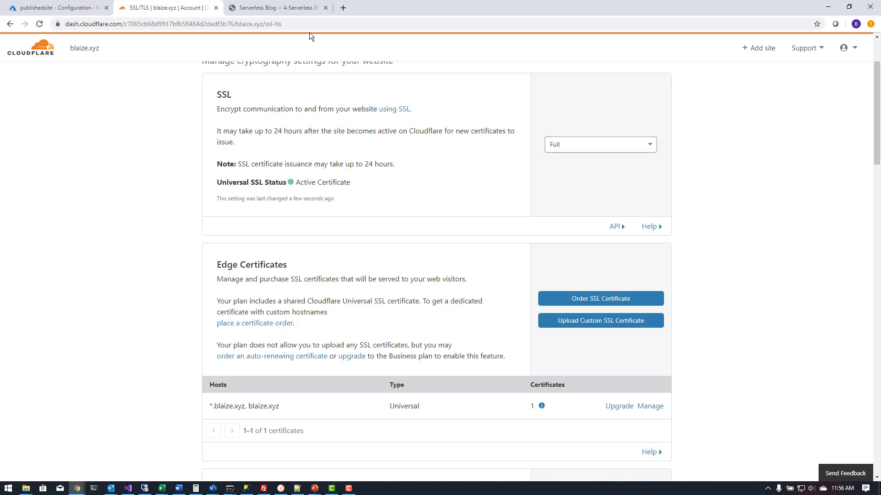
Step: Reload the Serverless Blog post page twice
click(293, 10)
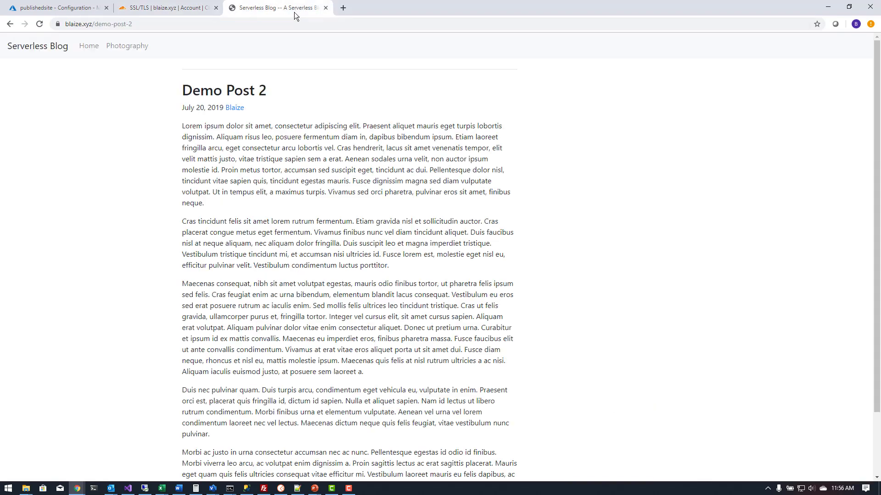
click(40, 24)
click(39, 24)
Step: Go to the blog home page at blaize.xyz and open Demo Post 3
drag(97, 24, 193, 22)
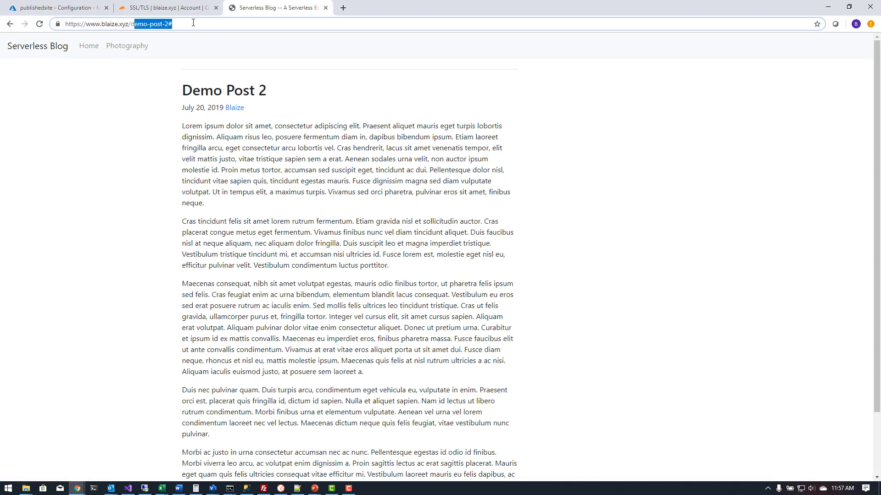
key(BackSpace)
key(BackSpace)
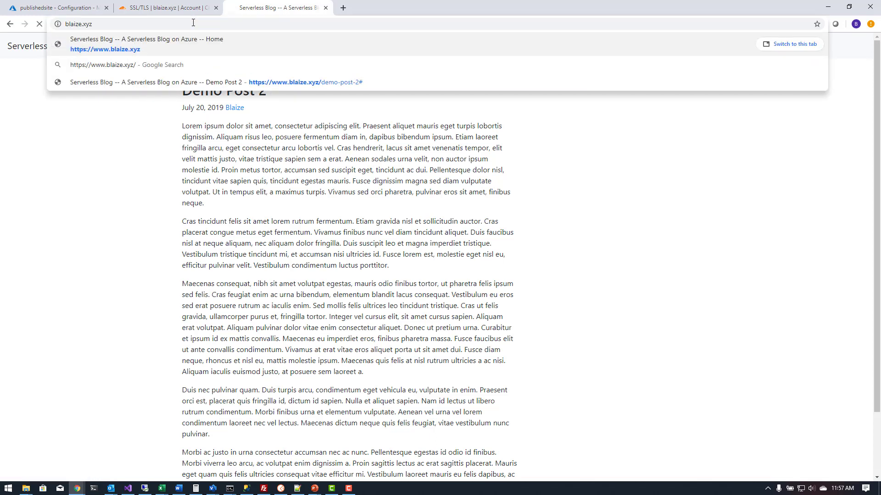
key(Return)
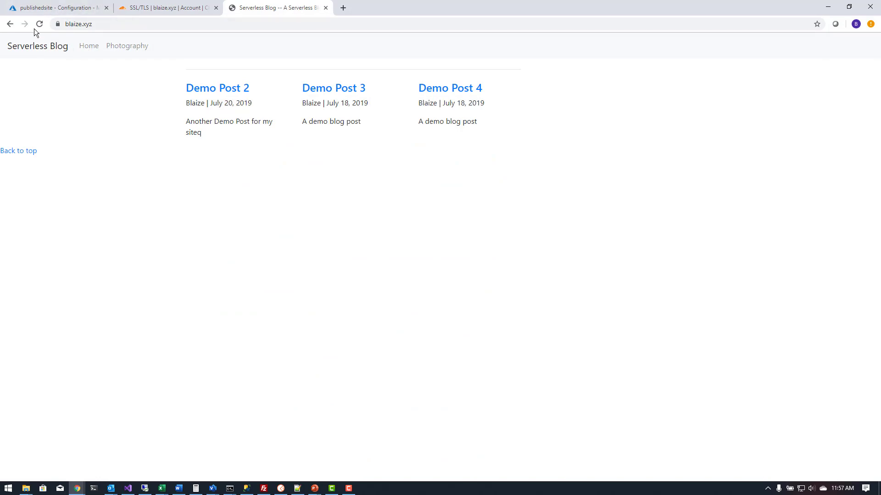
click(336, 91)
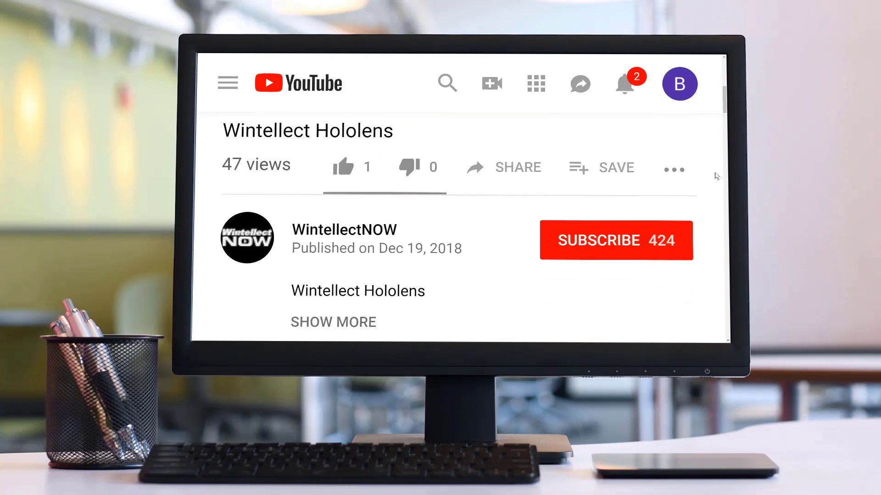
Step: Subscribe to Wintellect on YouTube with all notifications, then follow WintellectNOW on Twitter
click(641, 235)
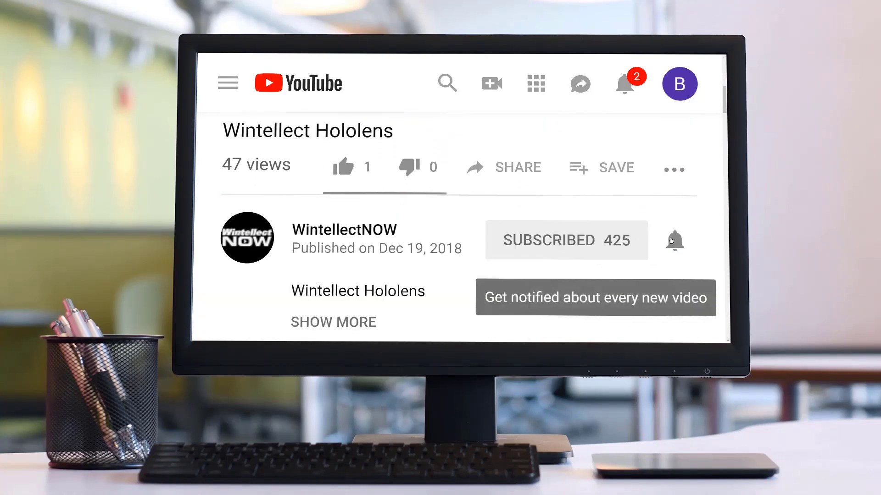
click(672, 240)
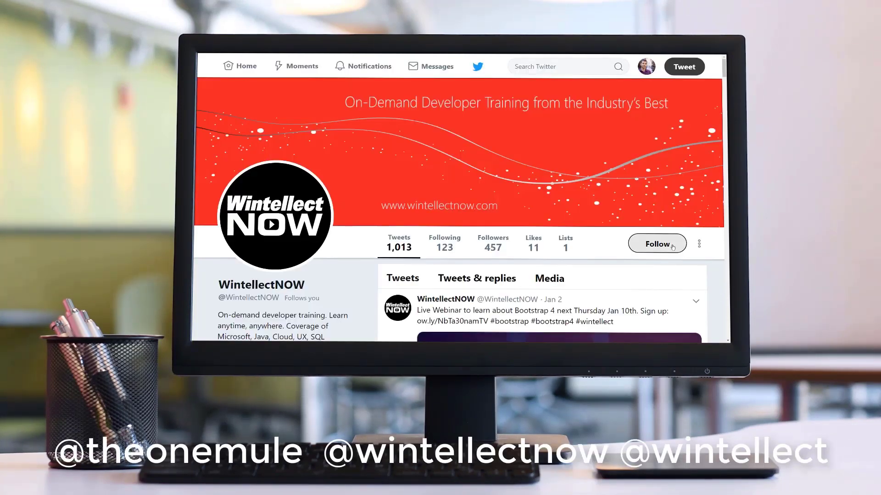
click(671, 246)
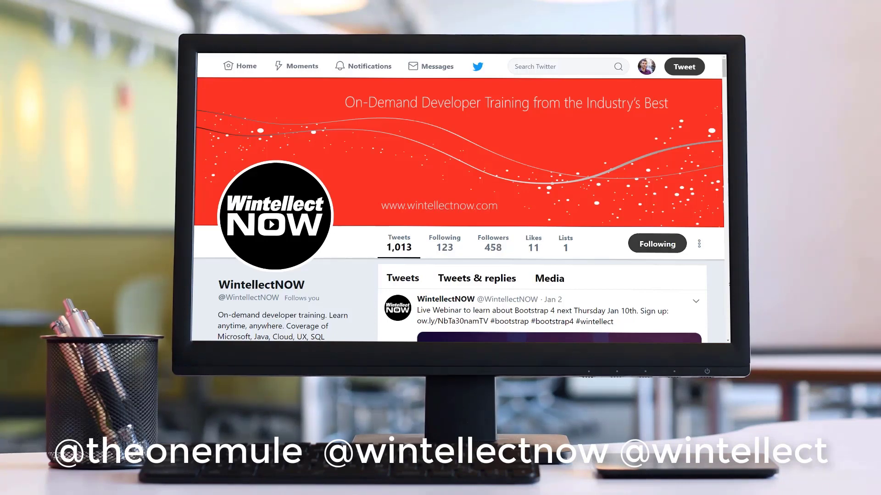